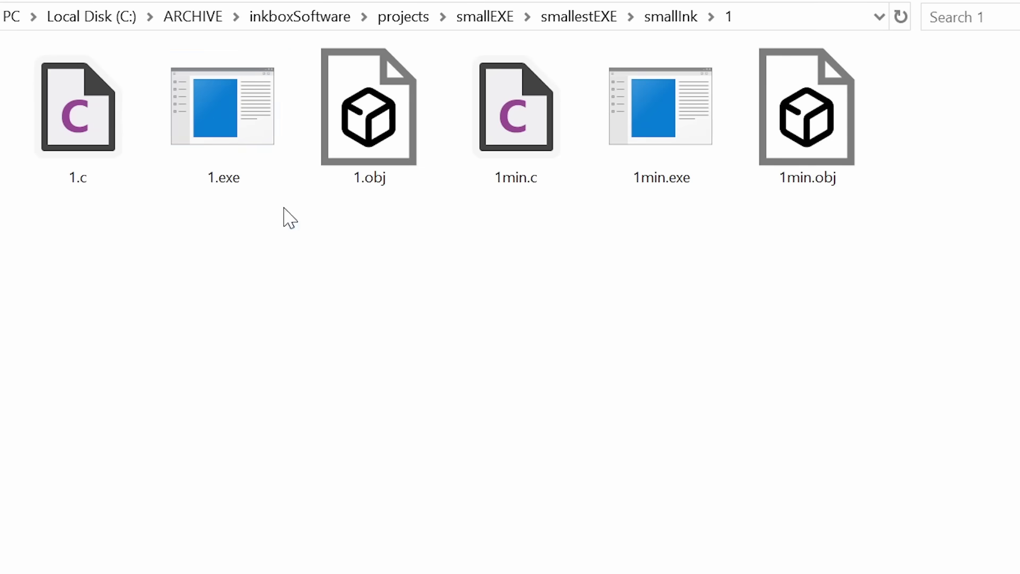
# Step: Show 1.exe's INKBOX-MIN message box, then recompile 1.c linking user32.lib
pyautogui.doubleClick(243, 141)
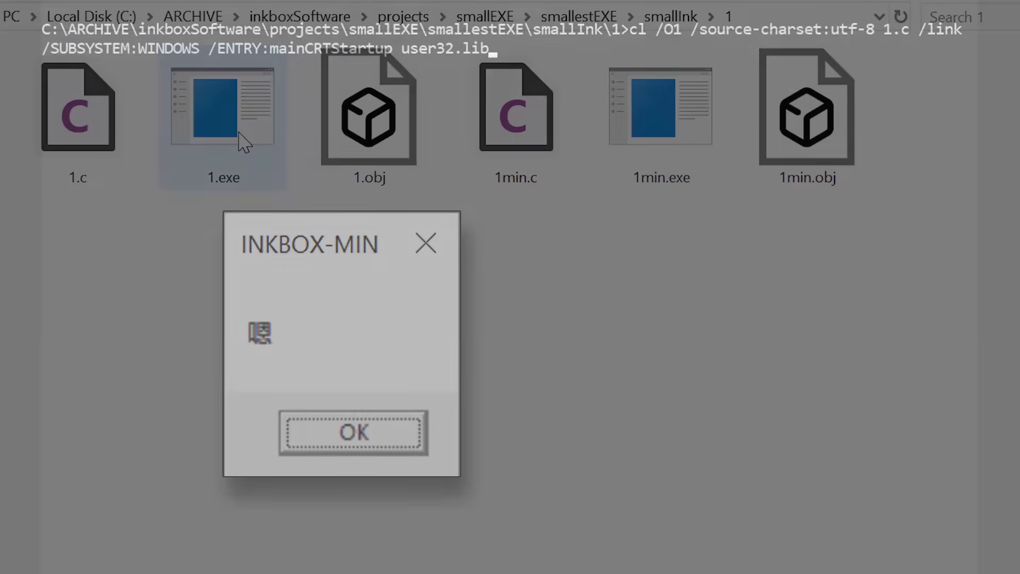
pyautogui.press('Return')
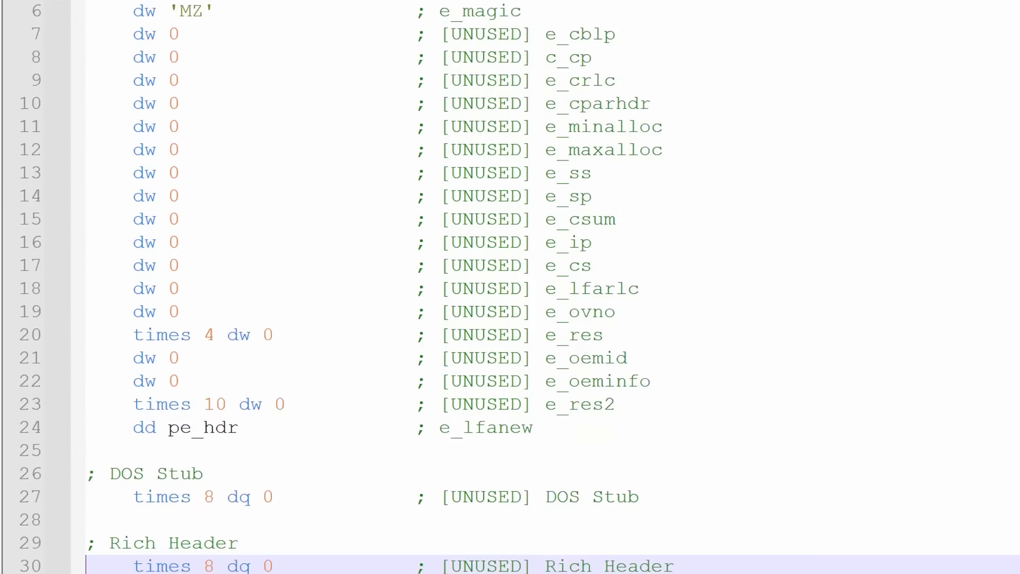
pyautogui.press('Down')
pyautogui.press('Down')
pyautogui.press('Down')
pyautogui.press('Down')
pyautogui.press('Down')
pyautogui.press('Down')
pyautogui.press('Down')
pyautogui.press('Down')
pyautogui.press('Down')
pyautogui.press('Down')
pyautogui.press('Down')
pyautogui.press('Down')
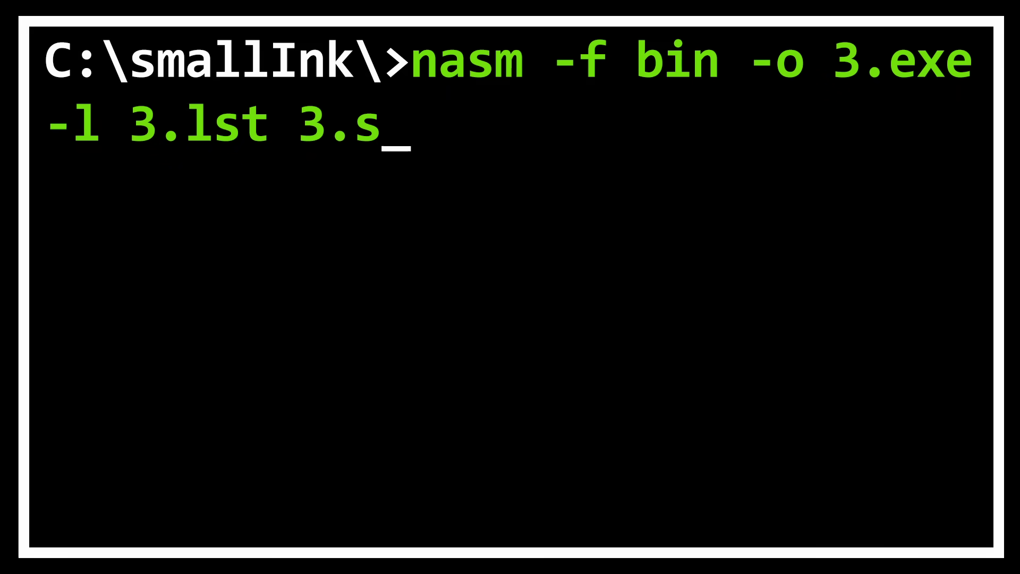
# Step: Scroll through the DOS header definitions, then build 3.exe from 3.s
pyautogui.press('Return')
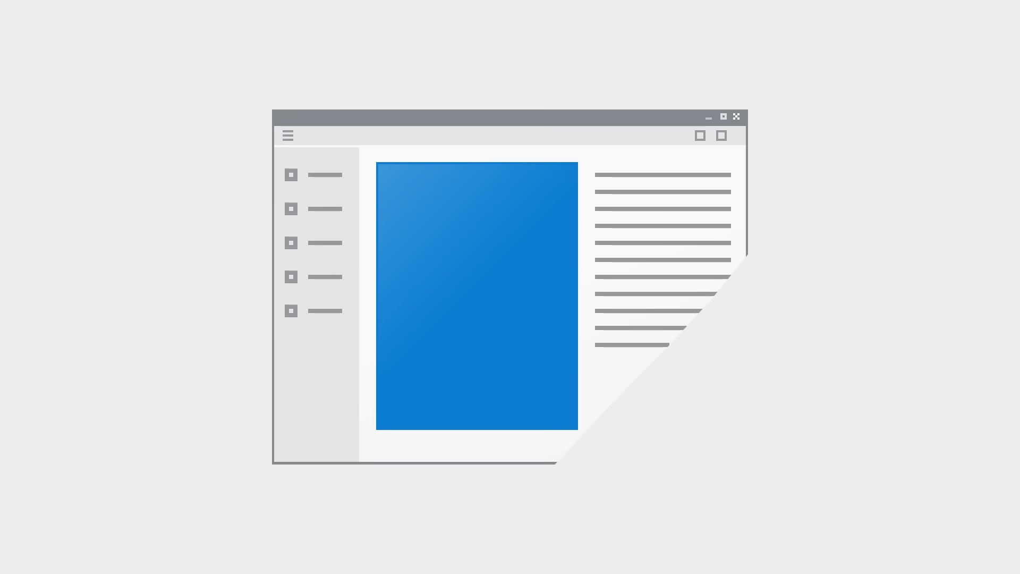
# Step: Delete lines 26–30 holding the DOS Stub and Rich Header
pyautogui.moveTo(565, 303); pyautogui.dragTo(120, 213)
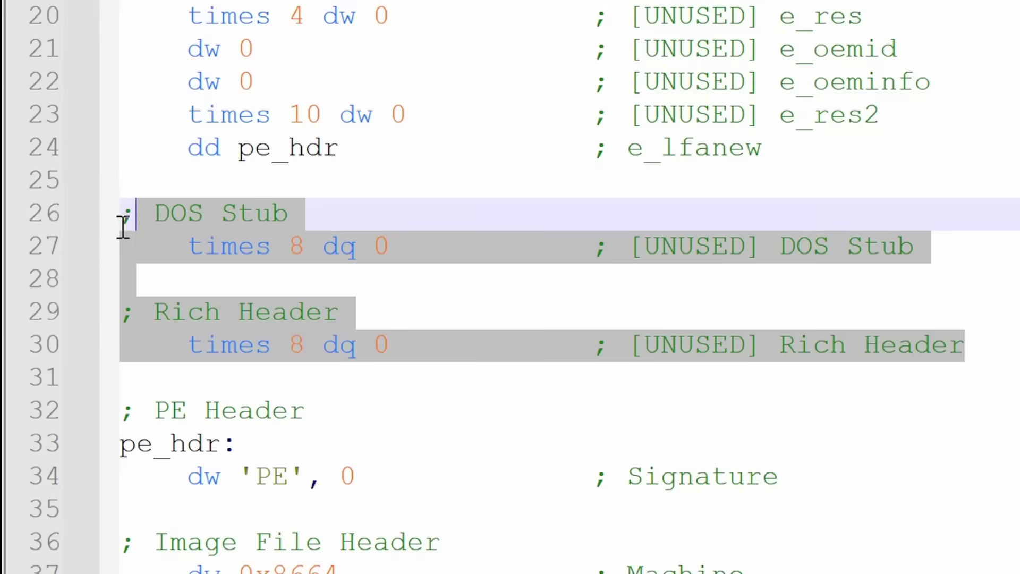
pyautogui.press('Delete')
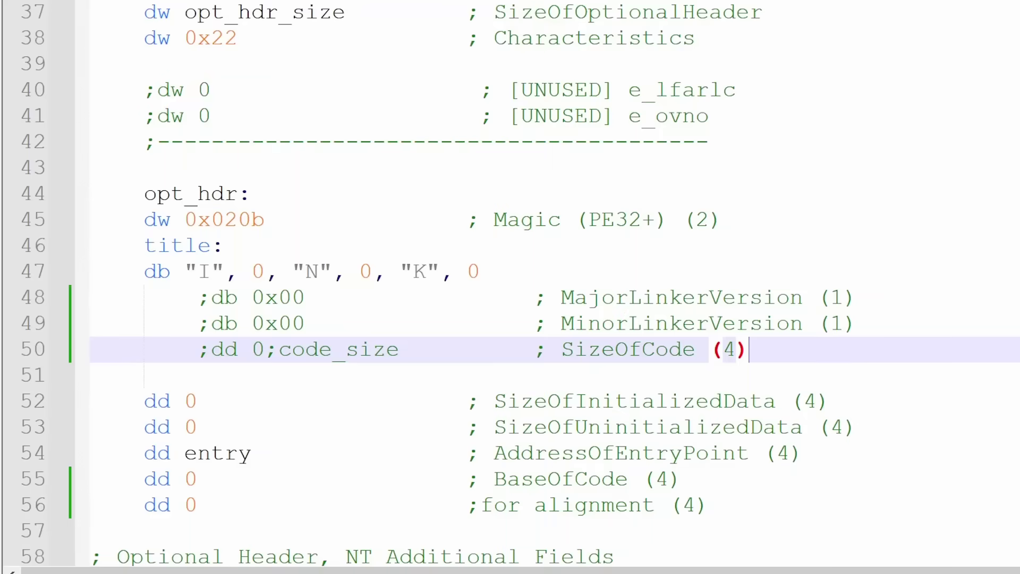
# Step: Select the linker version and SizeOfCode lines (48–50) in the header listing
pyautogui.hotkey('shift', 'Up')
pyautogui.hotkey('shift', 'Up')
pyautogui.hotkey('shift', 'Up')
pyautogui.hotkey('shift', 'Up')
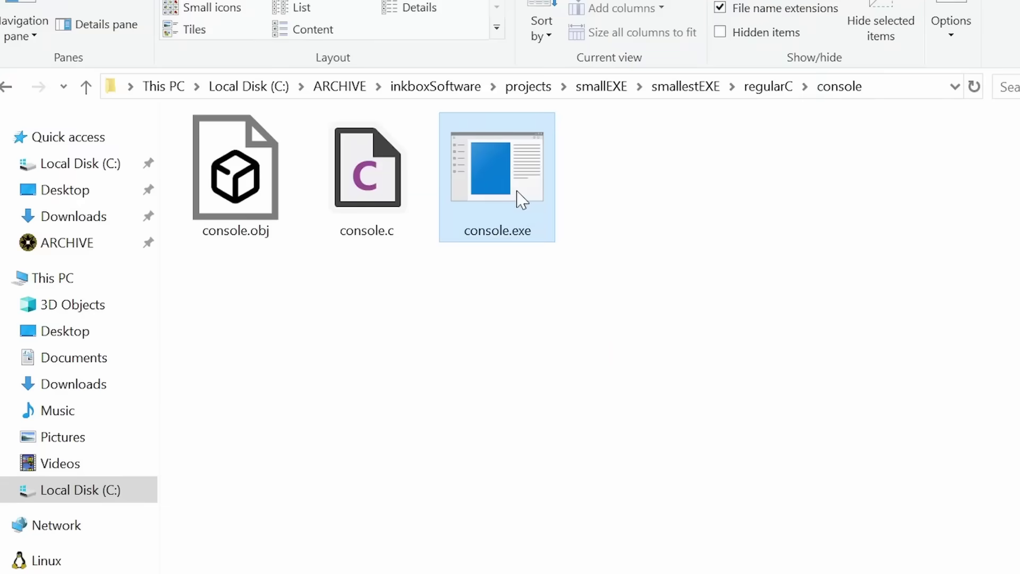
# Step: Run console.exe from the regularC\console folder to show its greeting
pyautogui.doubleClick(519, 199)
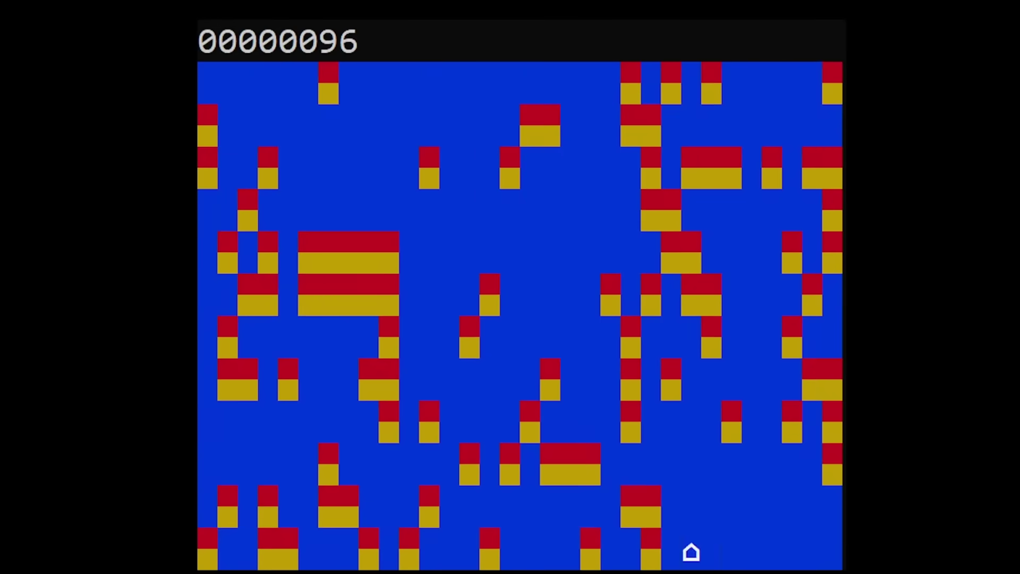
# Step: Steer the ship right past the screen edge so it wraps to the left
pyautogui.press('Right')
pyautogui.press('Right')
pyautogui.press('Right')
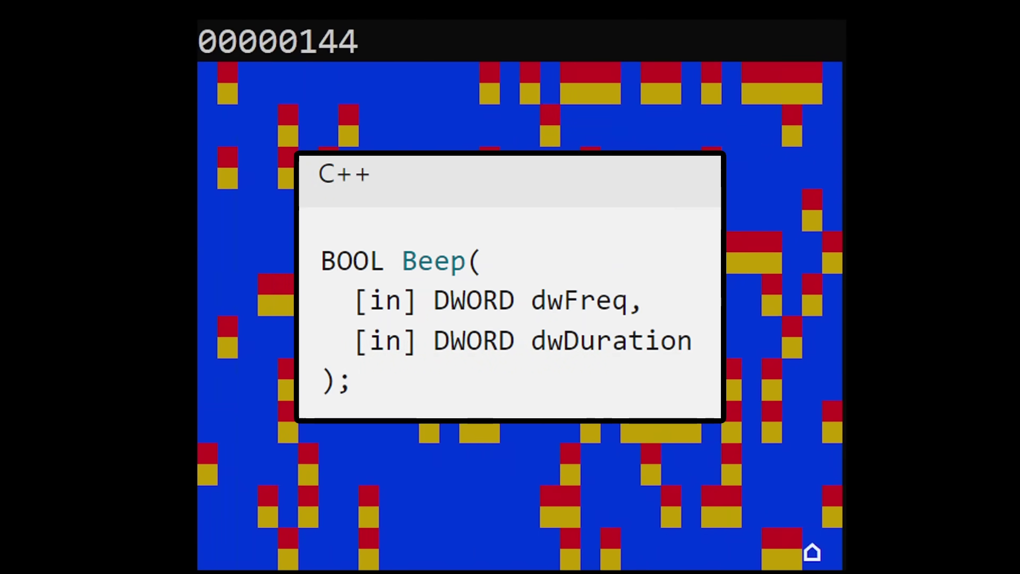
pyautogui.press('Right')
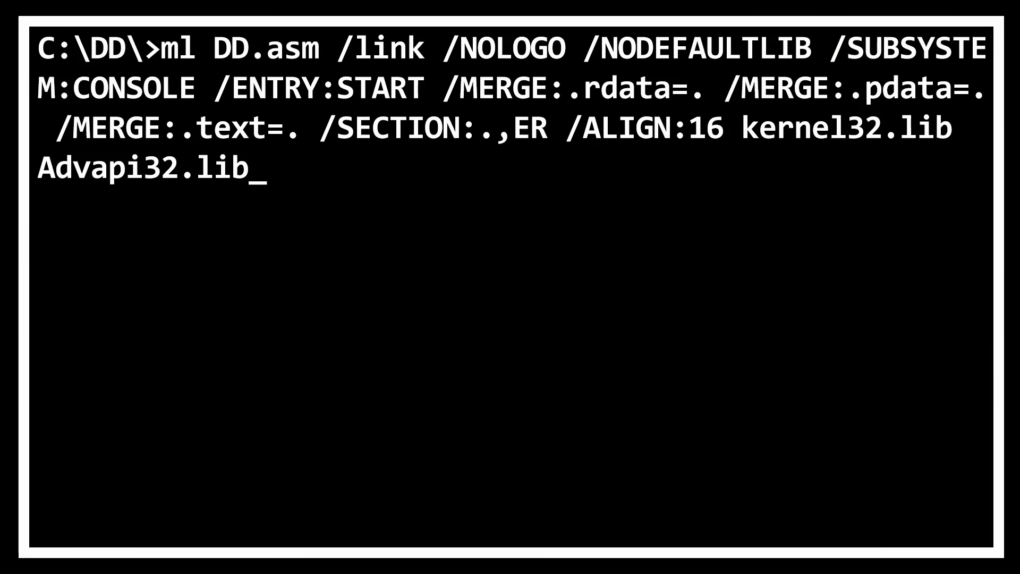
# Step: Build DD.asm with /NODEFAULTLIB, /MERGE, /ALIGN:16, kernel32.lib and Advapi32.lib
pyautogui.press('Return')
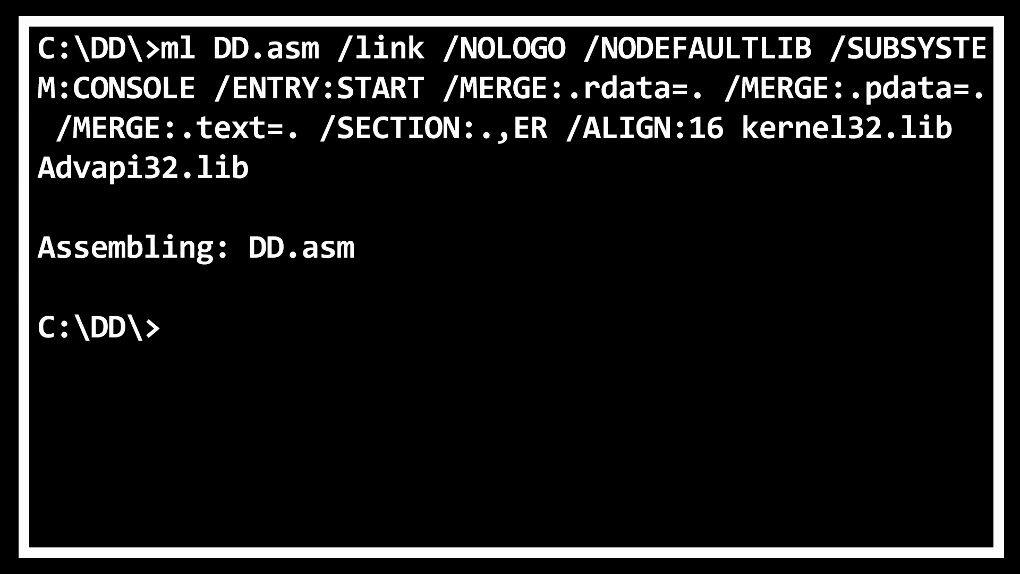